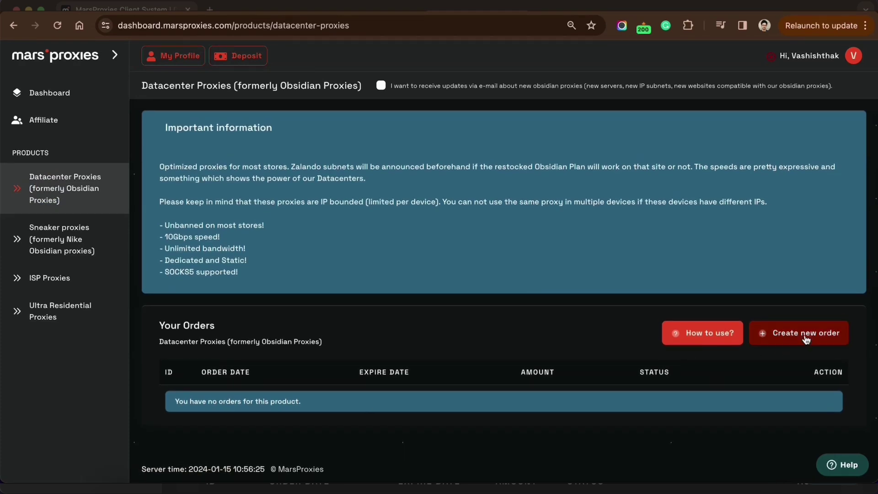
Start a Datacenter Proxies order for 30 Days, United States and one proxy.
left_click(804, 335)
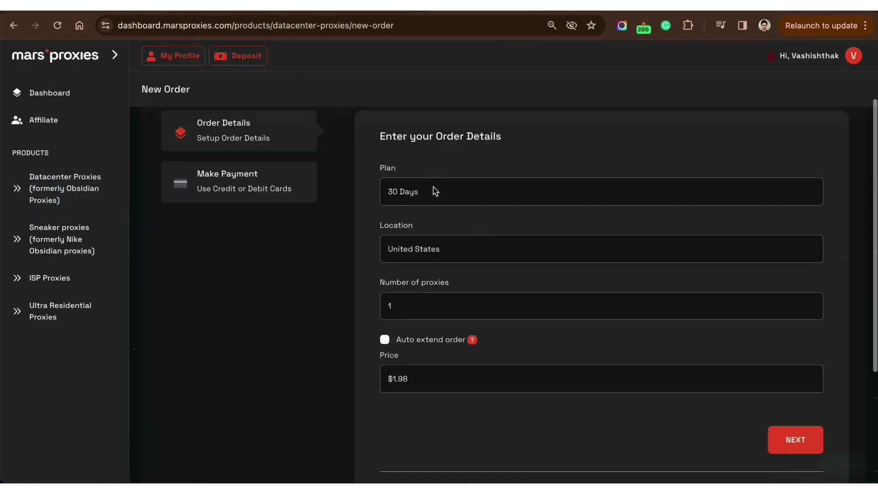
left_click(434, 191)
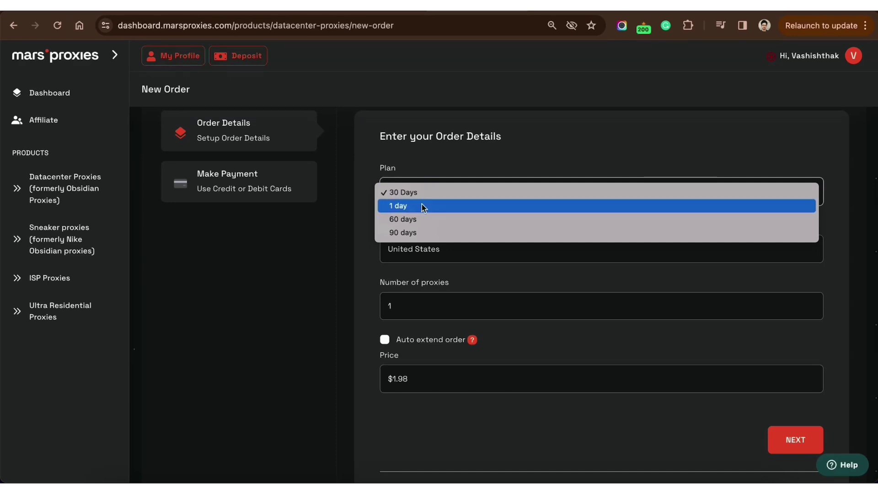
left_click(371, 255)
left_click(432, 250)
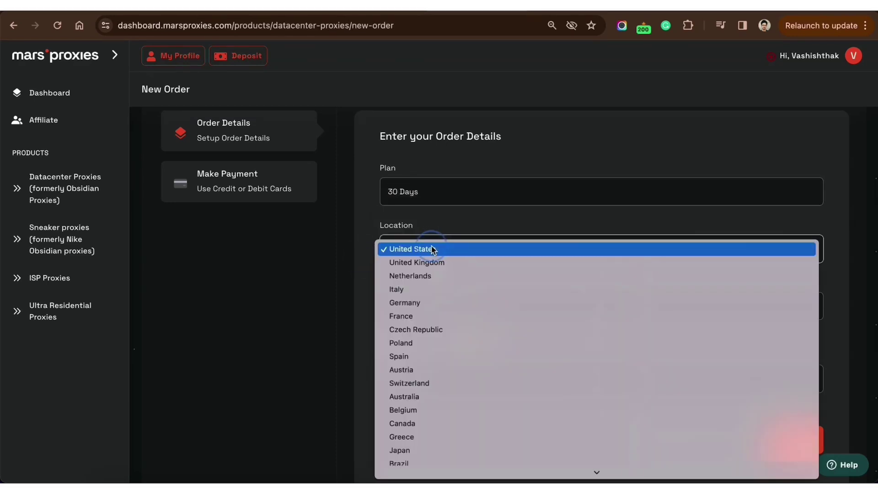
scroll(432, 251, "down", 3)
scroll(429, 268, "down", 2)
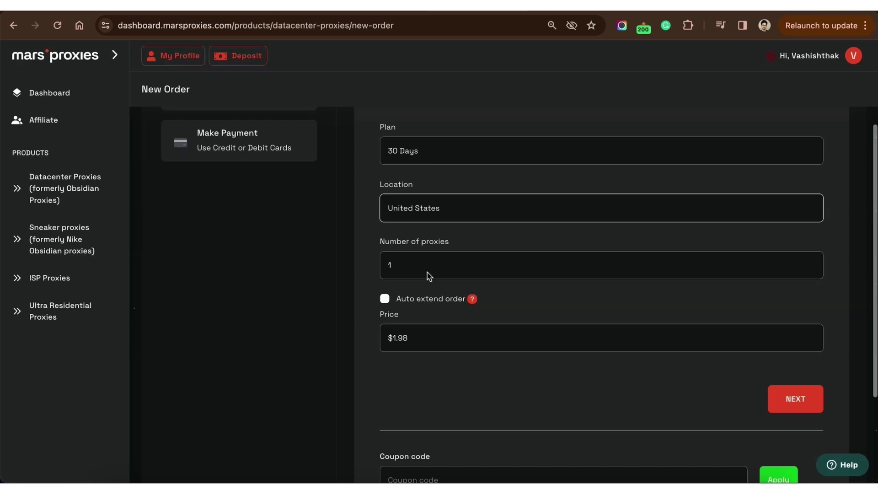
scroll(427, 274, "down", 1)
left_click(397, 248)
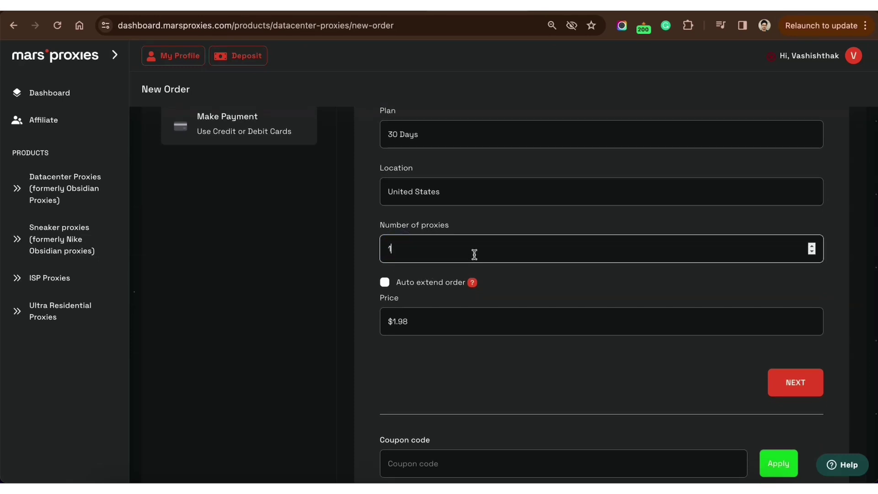
type("0")
key("BackSpace")
left_click(361, 276)
scroll(362, 276, "down", 2)
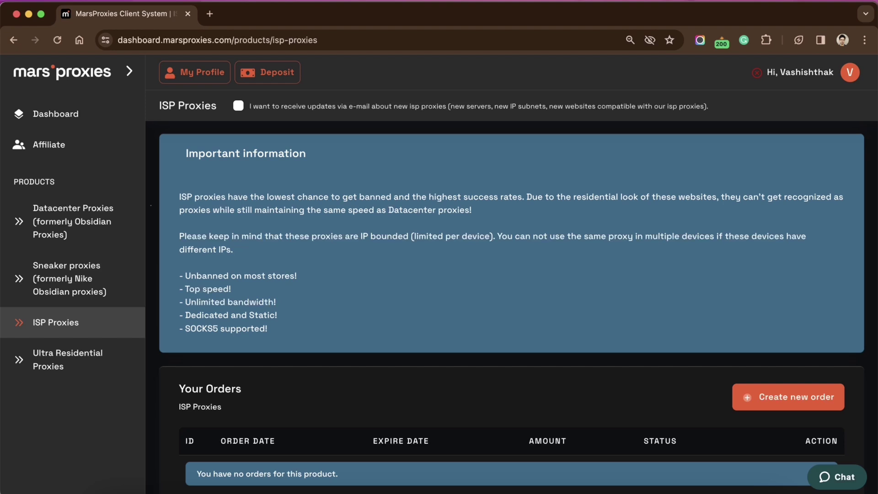
Start a new Ultra Residential Proxies order priced at 50 GB for $200.00.
left_click(789, 398)
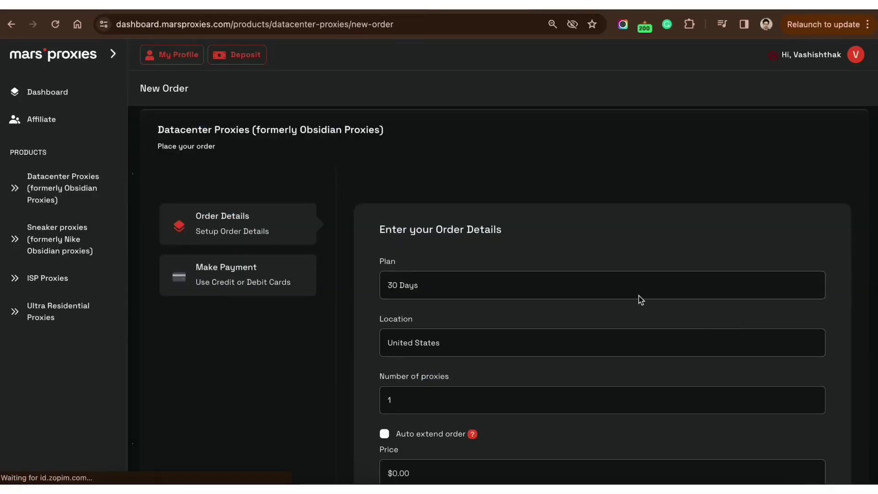
scroll(481, 244, "down", 2)
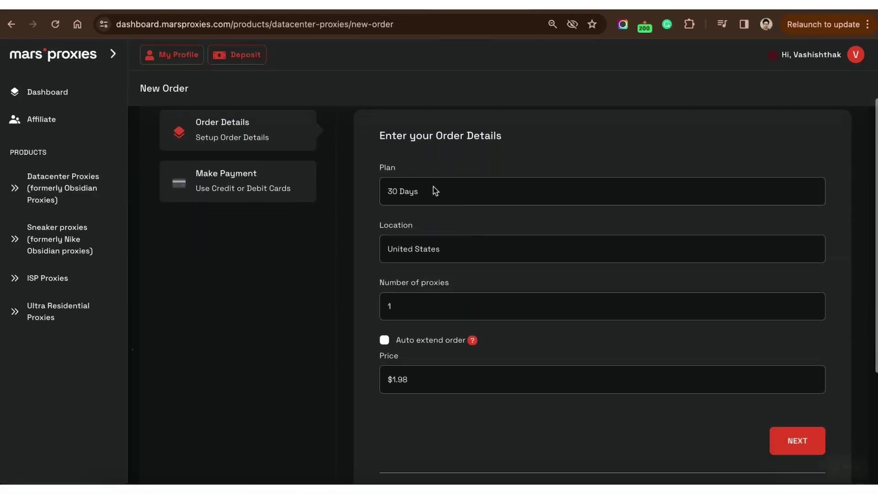
Keep 30 Days and United States on the Datacenter order and advance to payment.
left_click(433, 191)
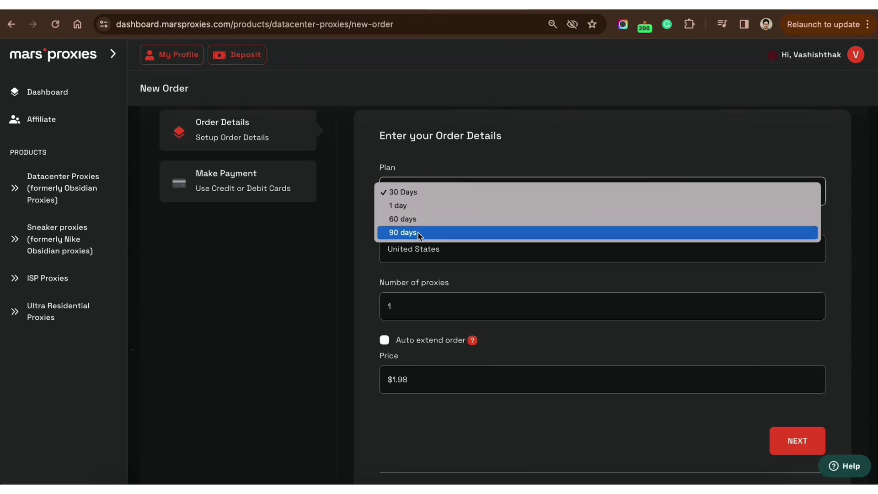
left_click(367, 257)
left_click(432, 249)
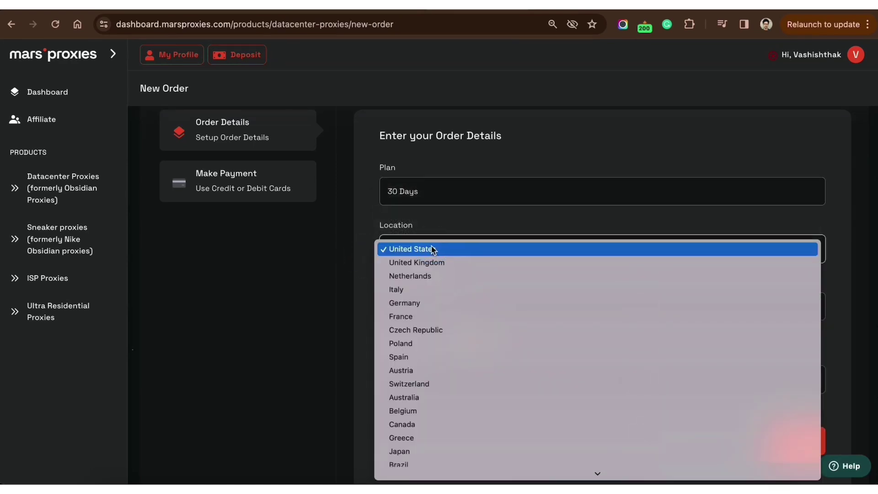
left_click(433, 250)
scroll(359, 279, "down", 2)
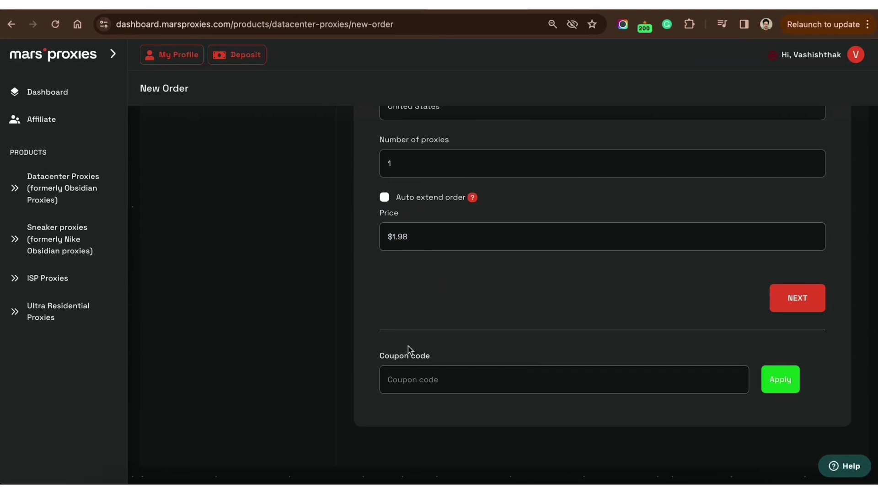
left_click(798, 299)
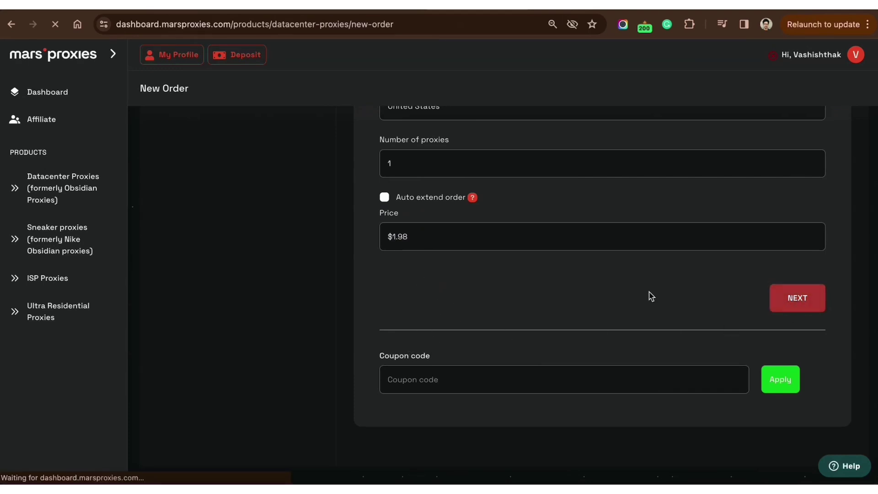
scroll(355, 218, "down", 1)
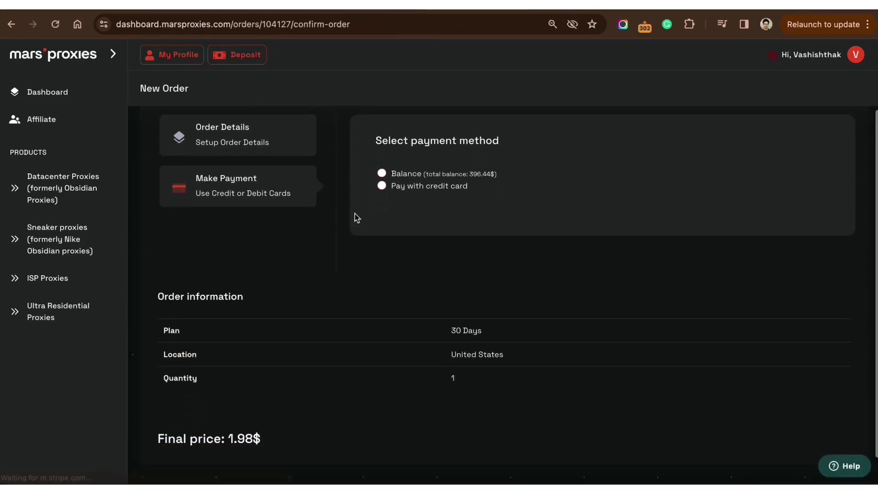
Select Balance as the payment method for the $1.98 order.
left_click(380, 174)
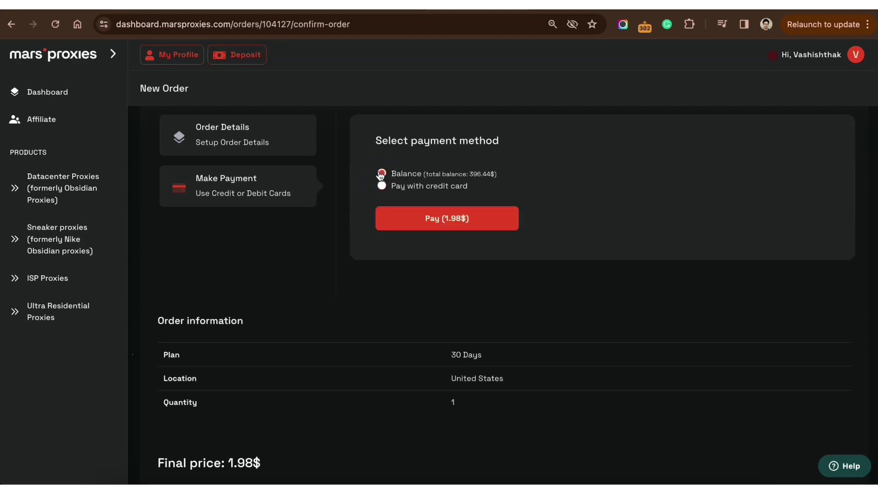
scroll(490, 206, "down", 1)
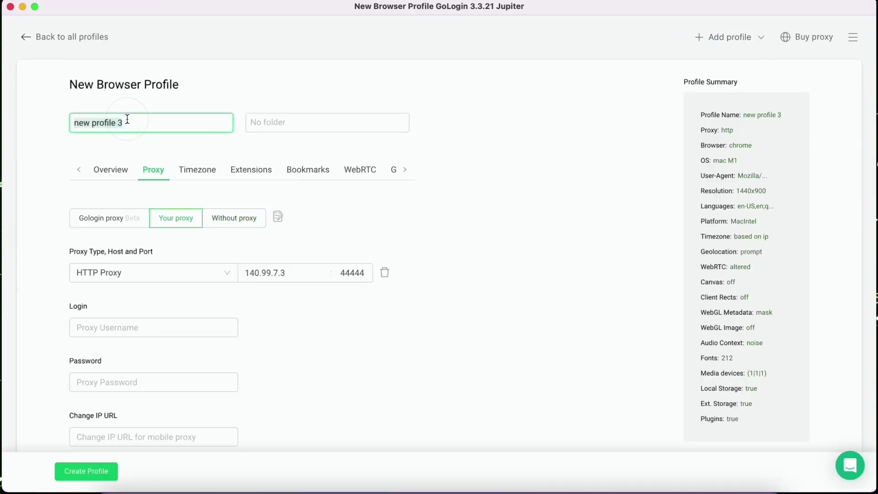
type("MP Test")
Create the GoLogin profile New MP Test with HTTP proxy 140.99.7.3, reviewing its settings tabs.
left_click(107, 172)
left_click(200, 235)
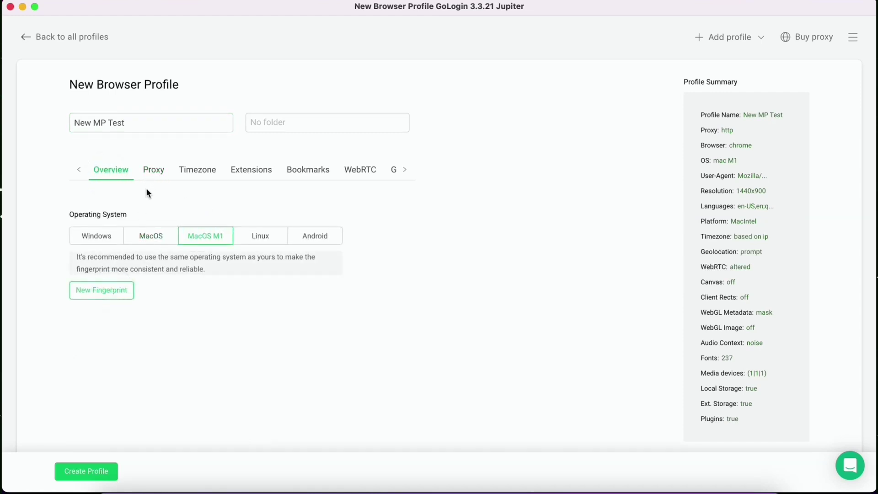
left_click(153, 170)
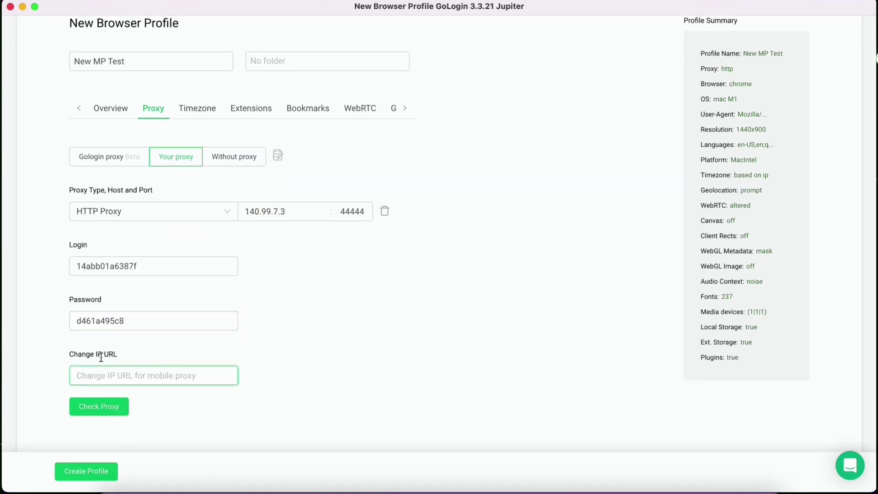
scroll(137, 371, "down", 2)
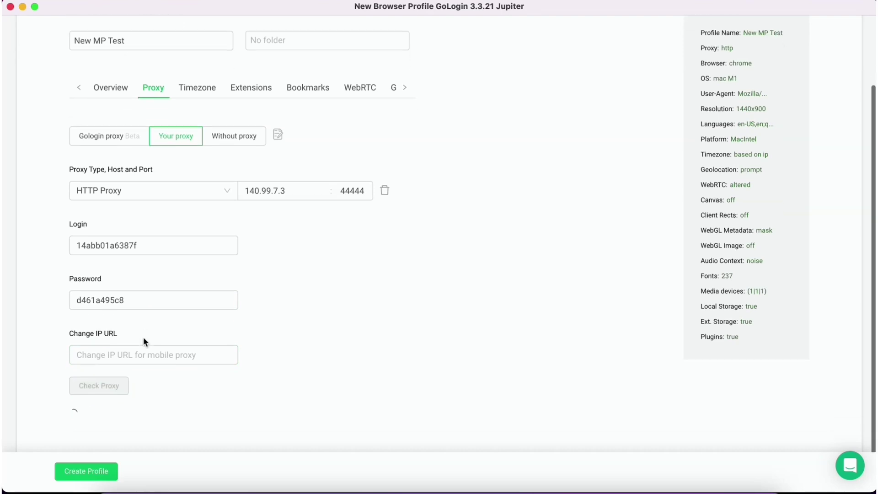
left_click(195, 168)
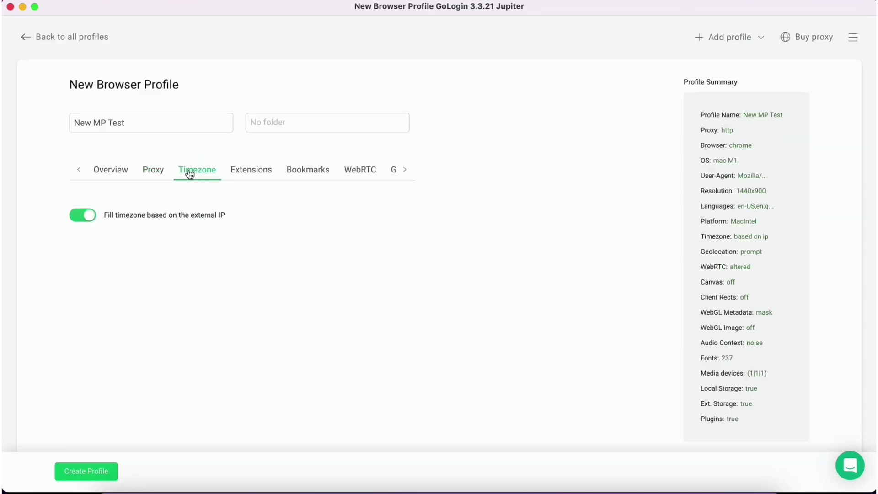
left_click(252, 159)
left_click(360, 160)
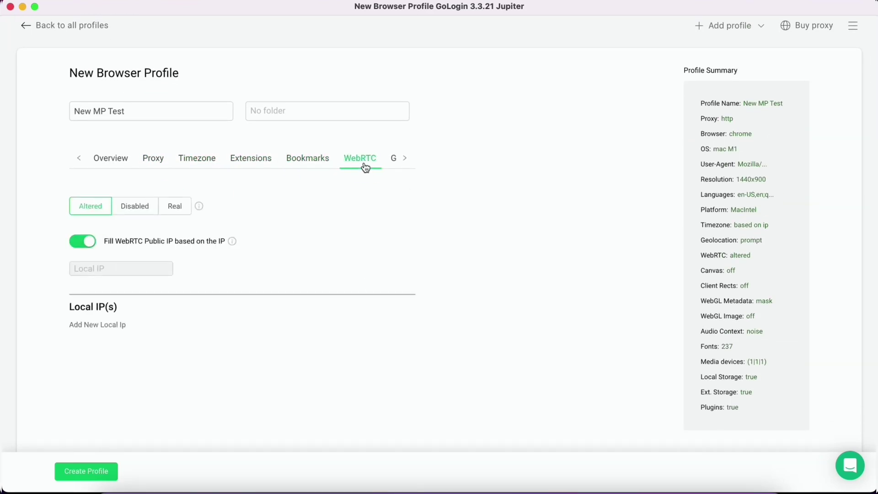
left_click(405, 157)
left_click(86, 470)
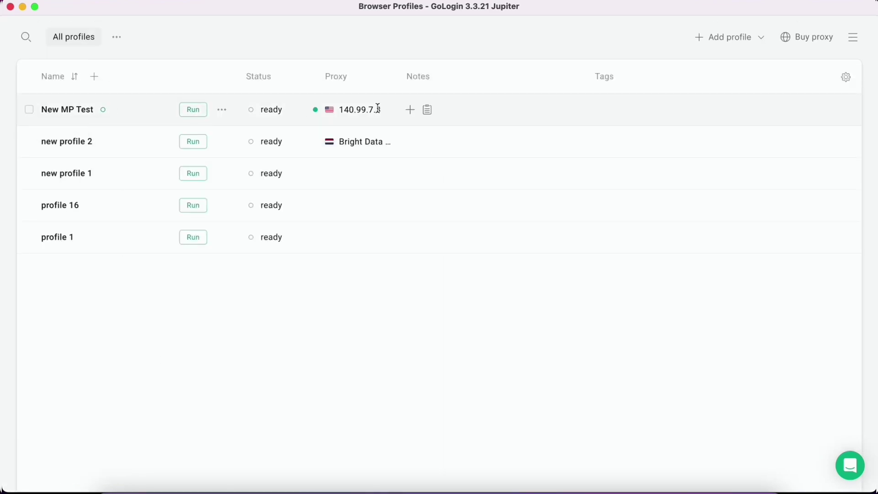
Launch New MP Test and compare Speedtest and Fast.com results, Fast.com showing 70 Mbps.
left_click(185, 139)
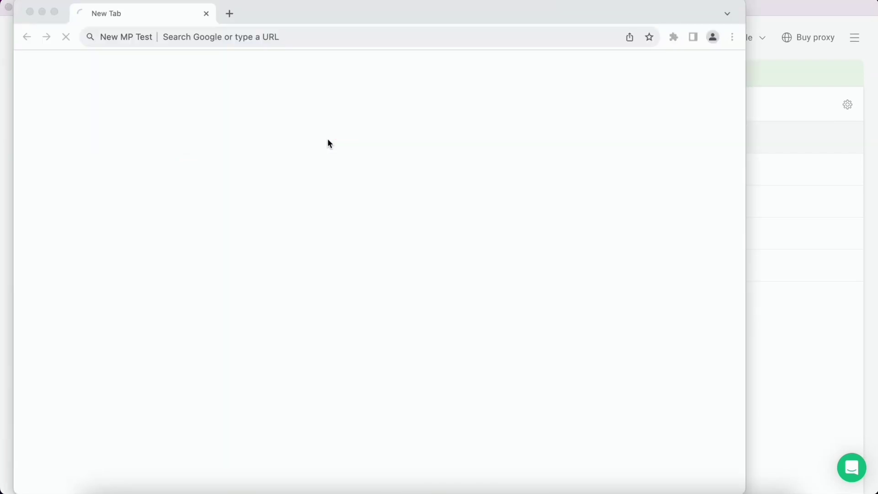
left_click(237, 38)
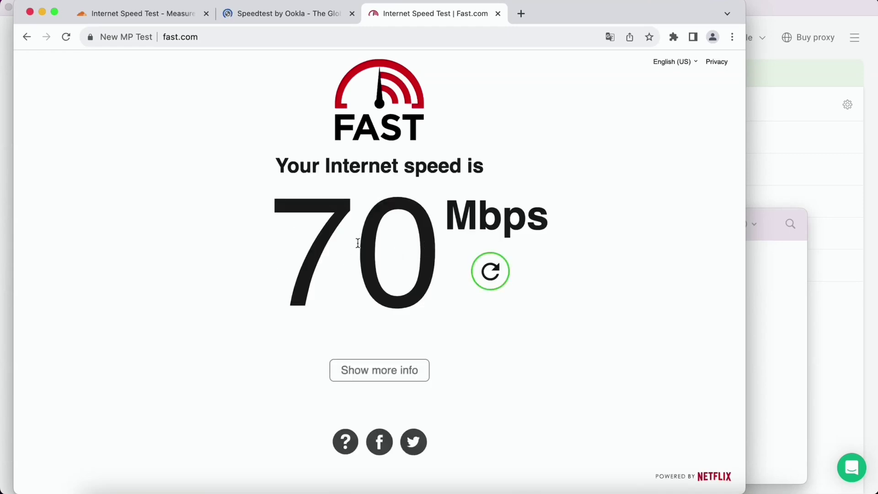
left_click_drag(313, 226, 509, 245)
key("ctrl+shift+Tab")
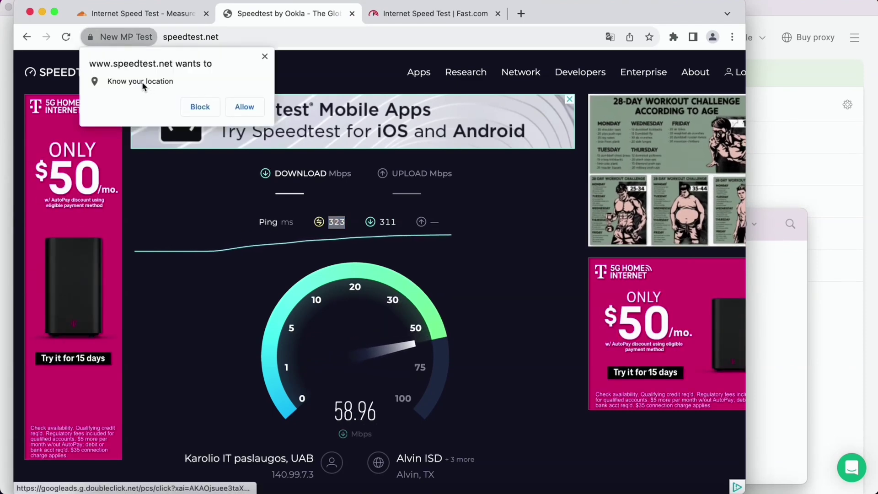
left_click(198, 107)
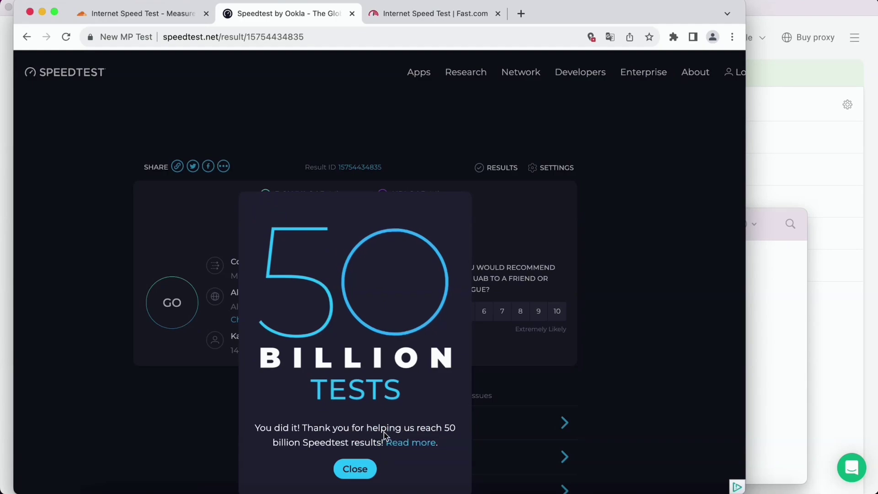
left_click(426, 14)
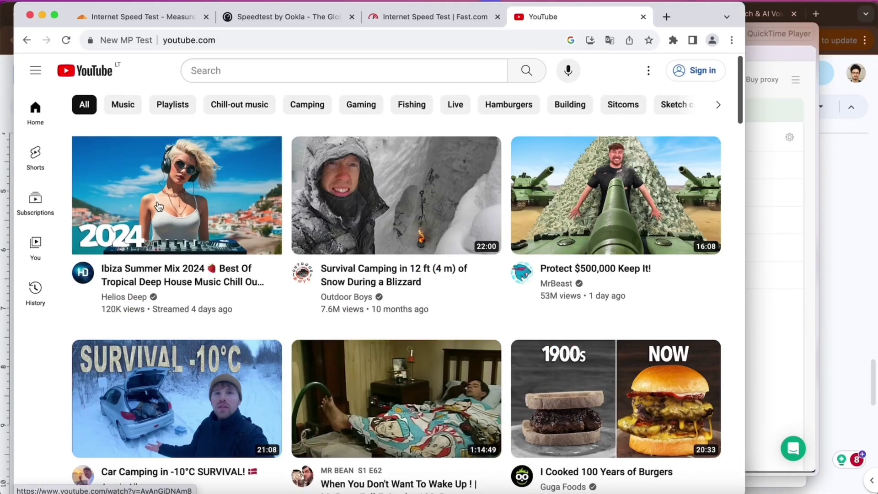
Open the Ibiza Summer Mix 2024 replay on YouTube with chat replay.
left_click(138, 194)
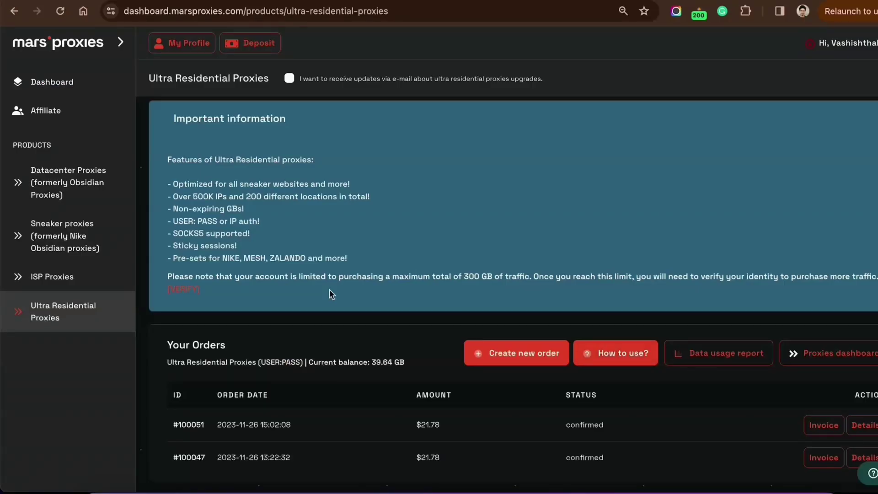
scroll(329, 289, "down", 1)
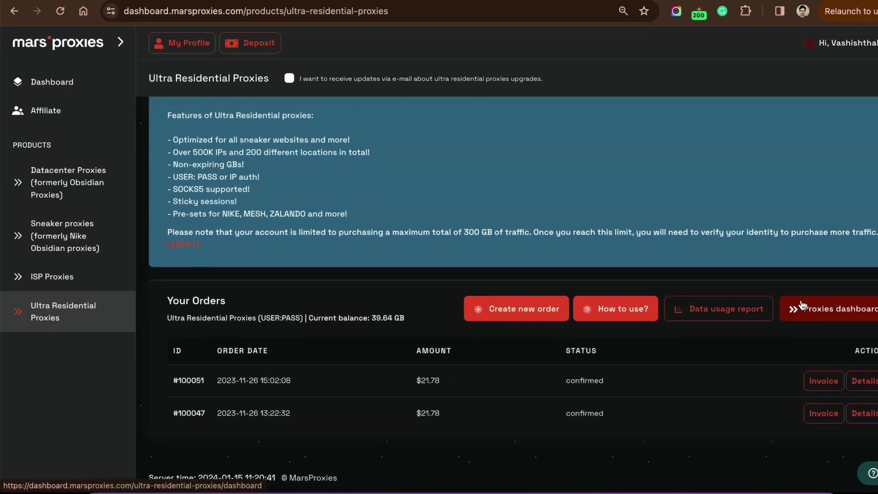
Set the residential proxy list to Russian Federation, Sticky IP 30-minute sessions and SOCKS5.
left_click(832, 313)
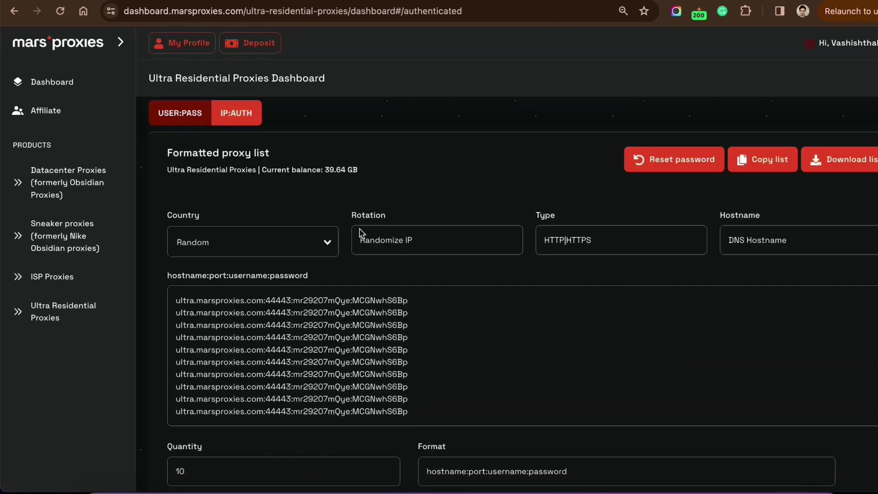
right_click(360, 234)
left_click(206, 241)
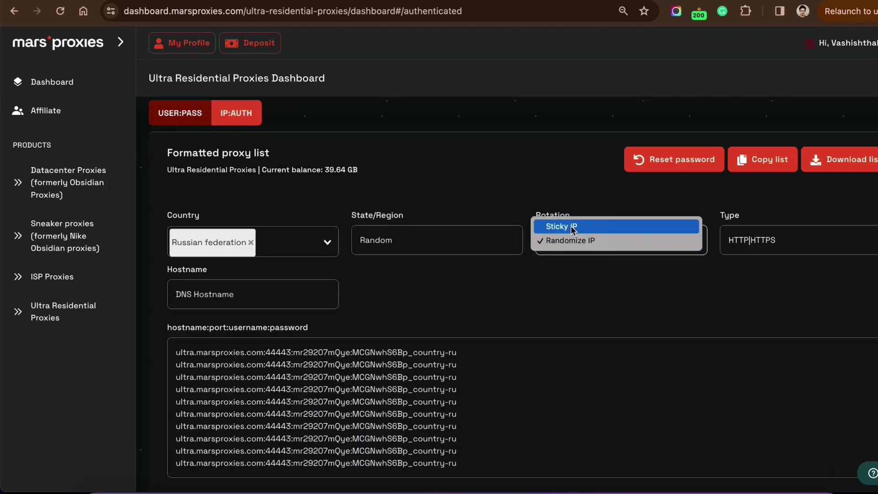
left_click(609, 226)
left_click(763, 240)
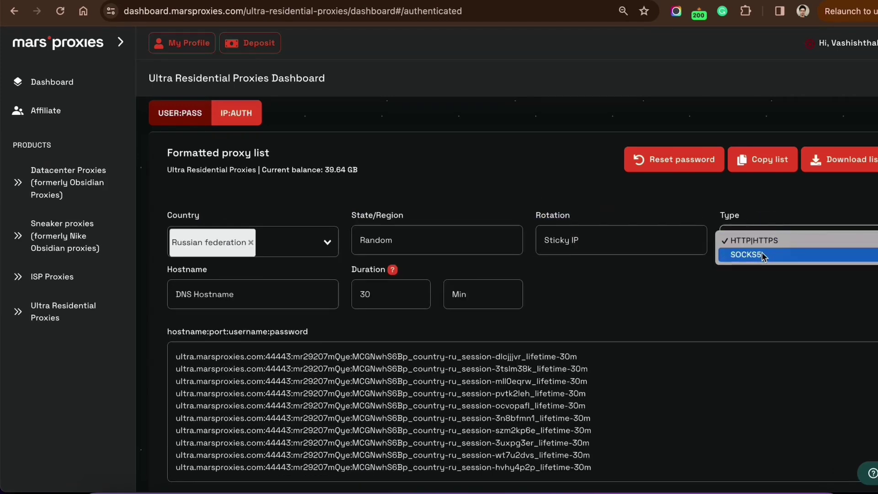
left_click(761, 252)
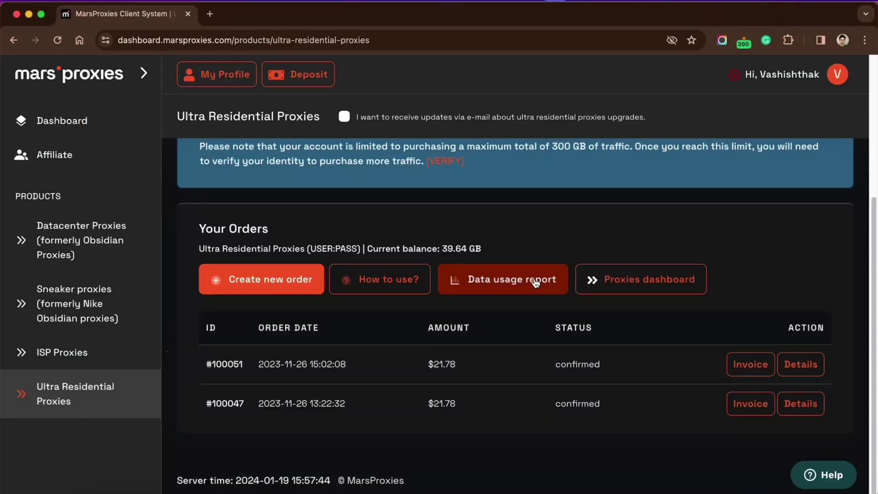
Begin adding a new whitelisted IP under IP:AUTH in the Proxies dashboard.
left_click(482, 279)
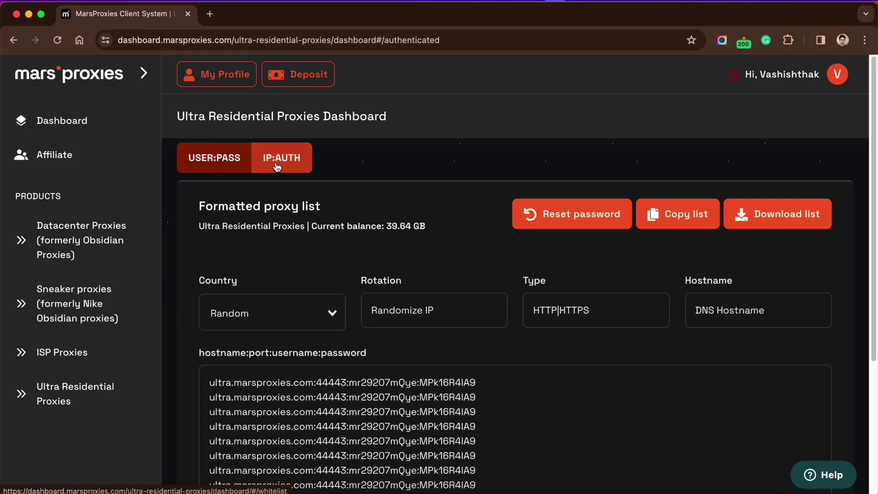
left_click(281, 159)
left_click(796, 215)
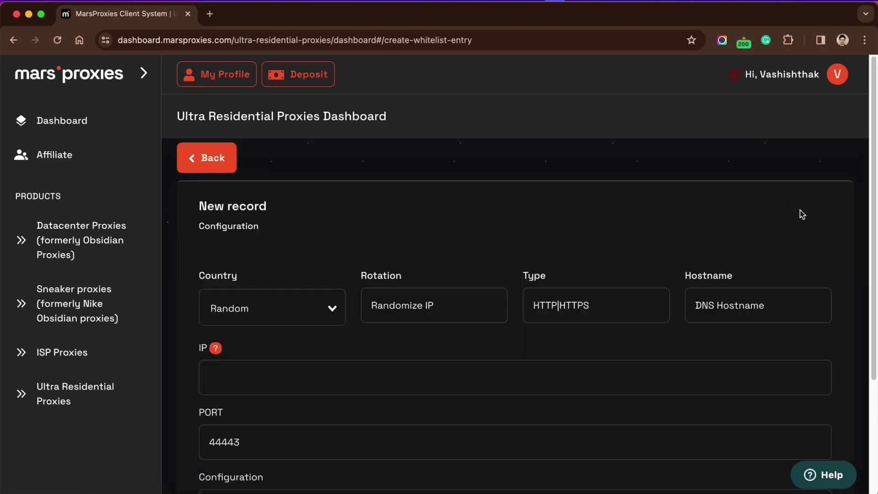
scroll(323, 309, "down", 1)
left_click(220, 339)
scroll(285, 355, "down", 2)
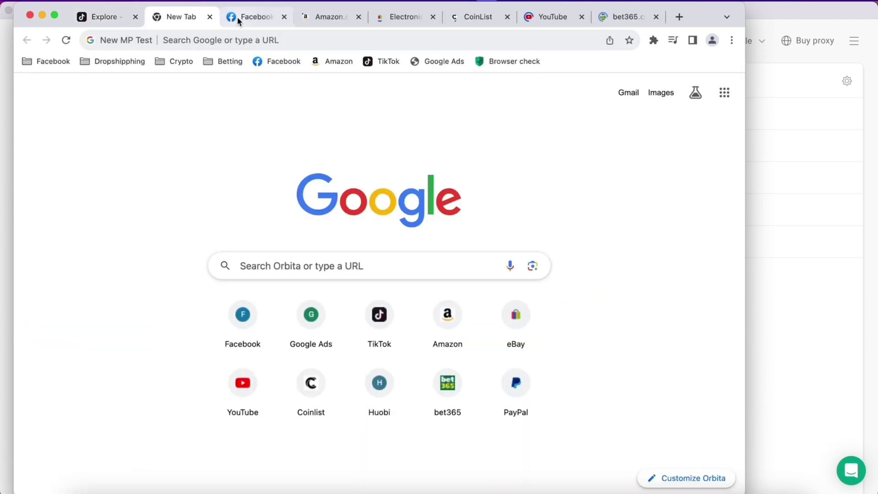
Check the Facebook, Amazon, sneaker shop, CoinList, YouTube and bet365 tabs load.
left_click(237, 17)
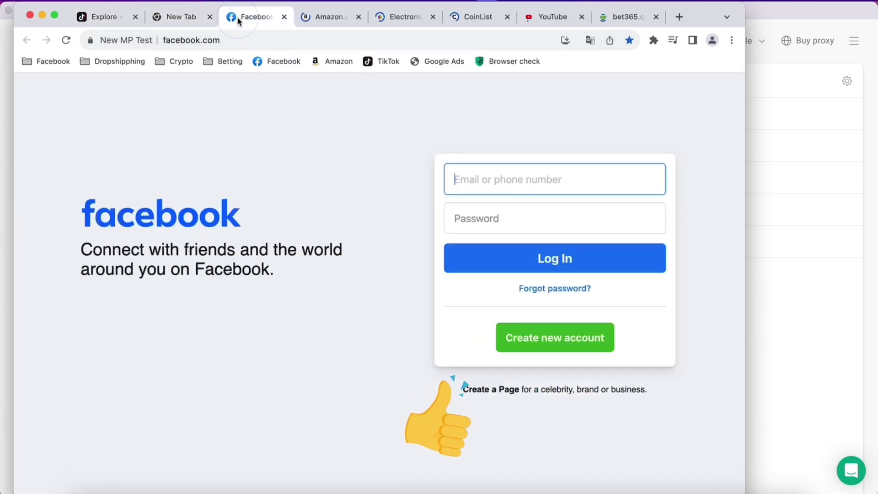
left_click(326, 19)
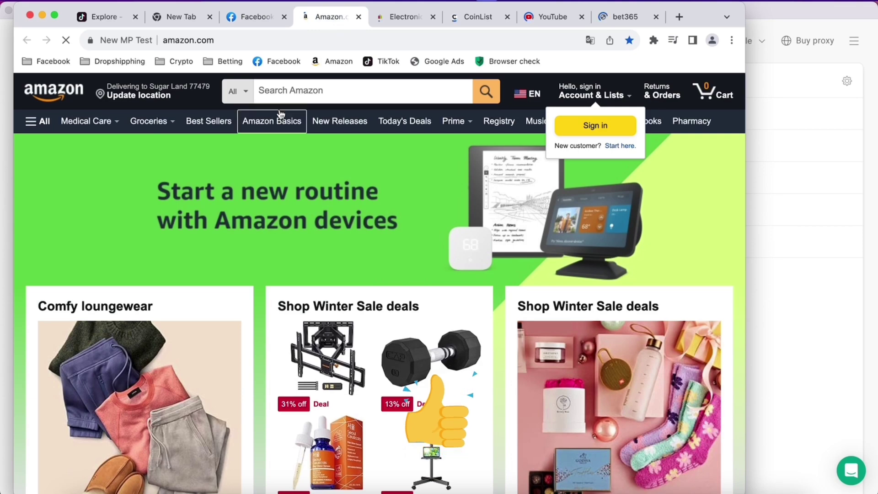
left_click(400, 18)
left_click(478, 17)
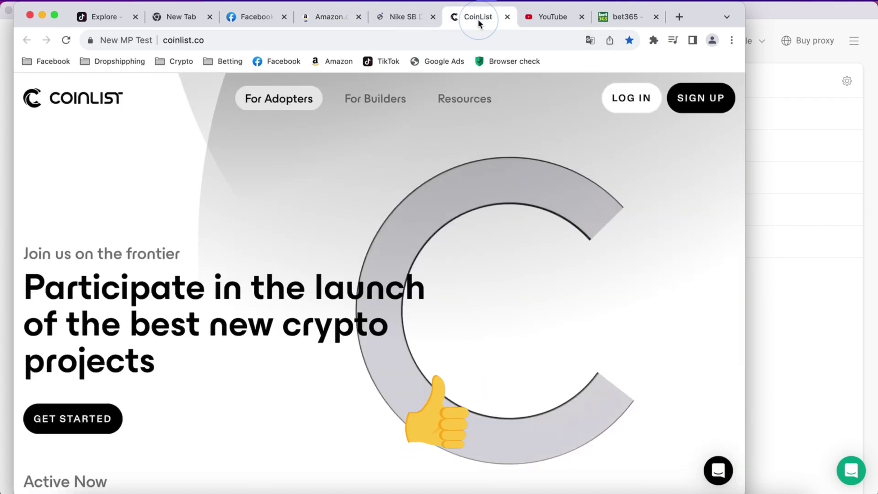
scroll(353, 216, "down", 3)
scroll(353, 216, "down", 5)
left_click(552, 17)
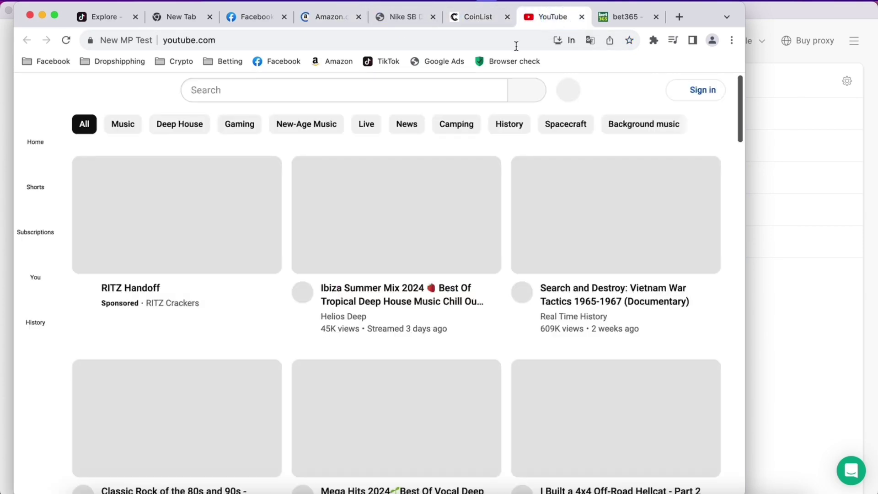
scroll(389, 168, "down", 3)
left_click(628, 18)
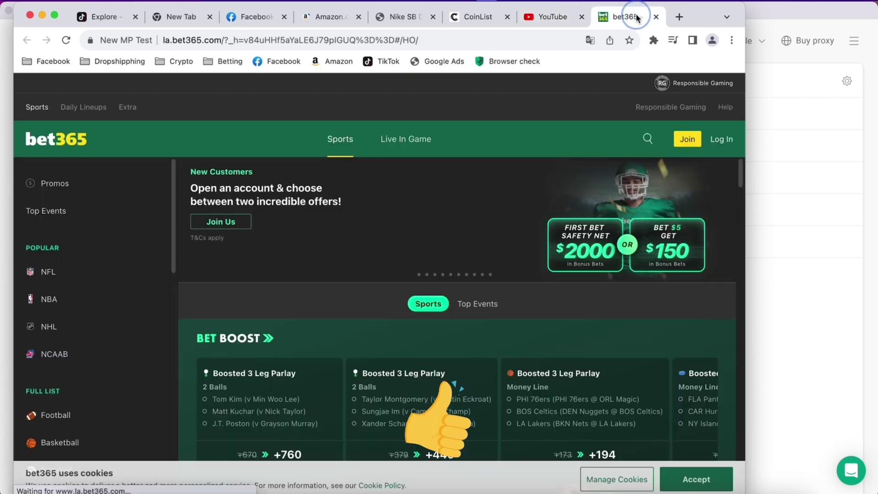
scroll(412, 267, "down", 3)
scroll(412, 266, "down", 3)
scroll(412, 267, "up", 5)
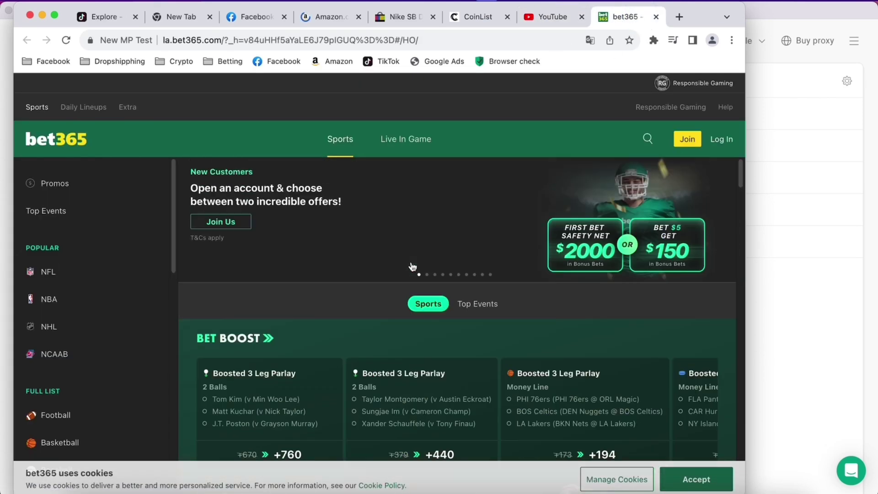
Revisit Amazon, then close the Amazon and blank New Tab tabs.
left_click(320, 18)
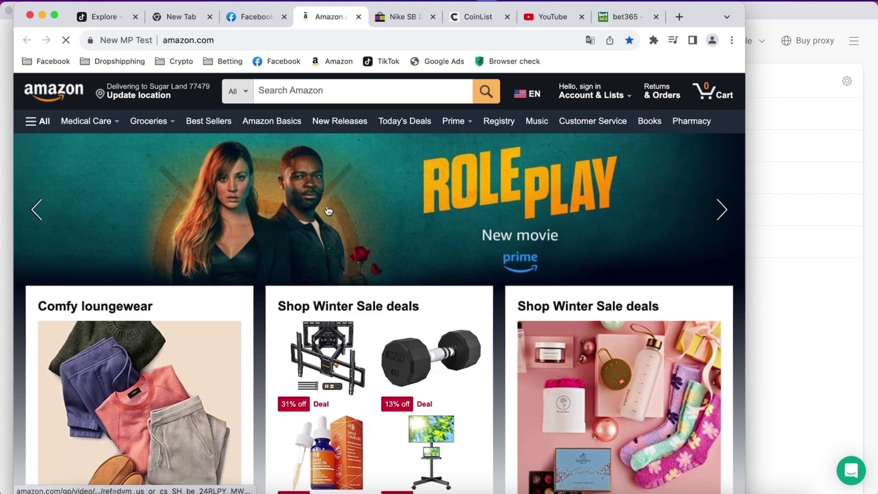
scroll(375, 351, "down", 5)
scroll(227, 331, "down", 1)
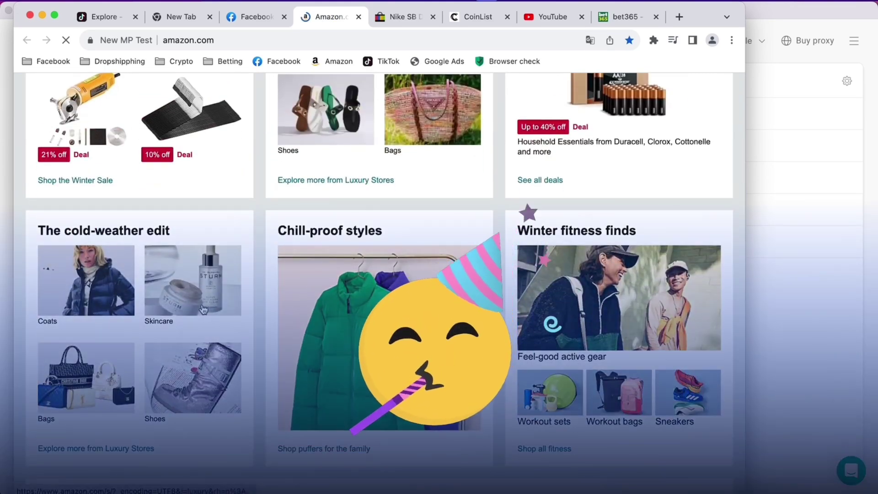
scroll(202, 304, "up", 2)
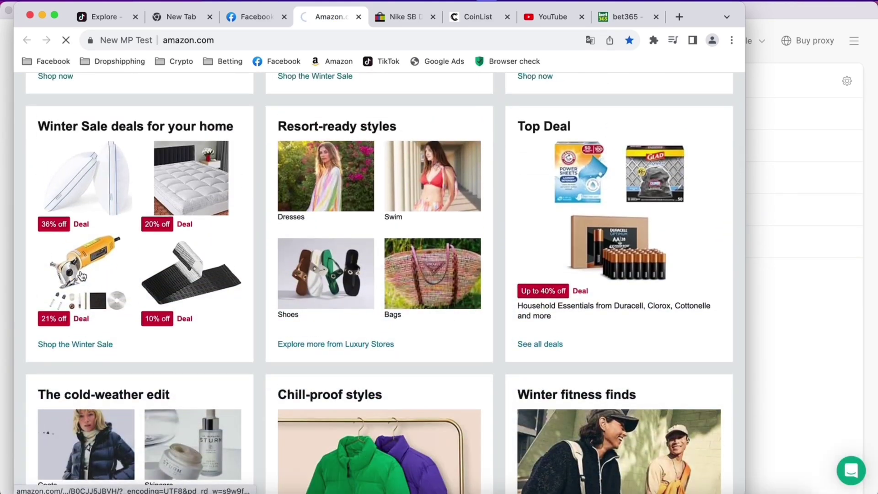
left_click(358, 16)
left_click(282, 16)
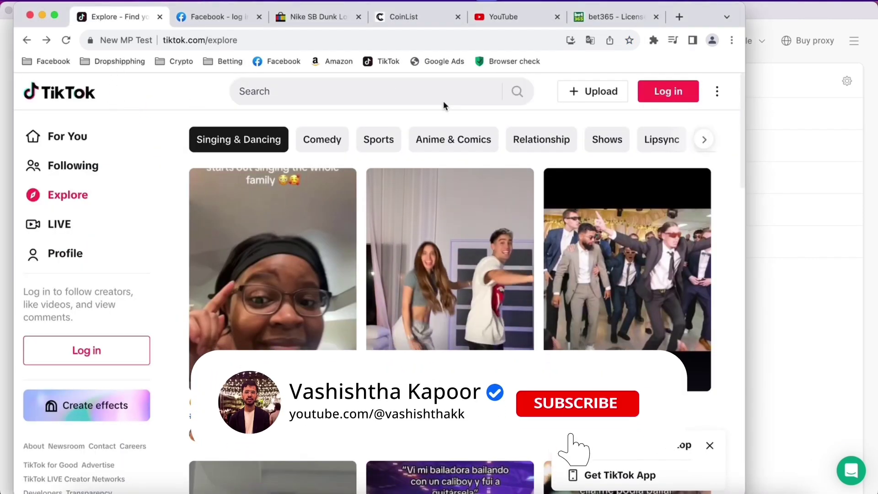
left_click(663, 96)
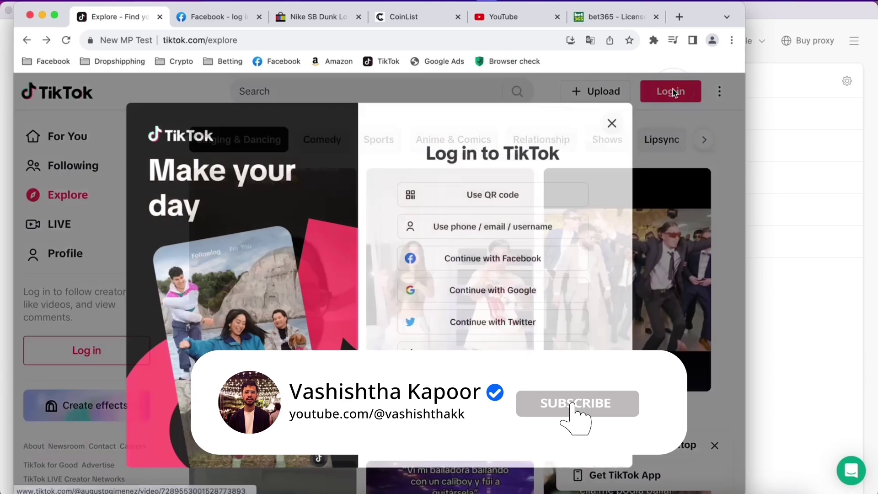
left_click(554, 461)
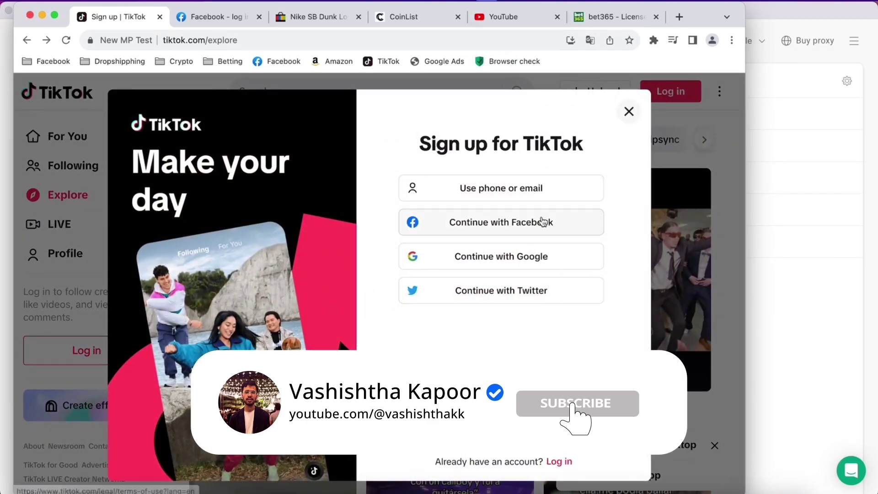
left_click(558, 189)
left_click(429, 199)
scroll(426, 309, "down", 3)
left_click(421, 377)
left_click(500, 197)
left_click(495, 329)
left_click(602, 197)
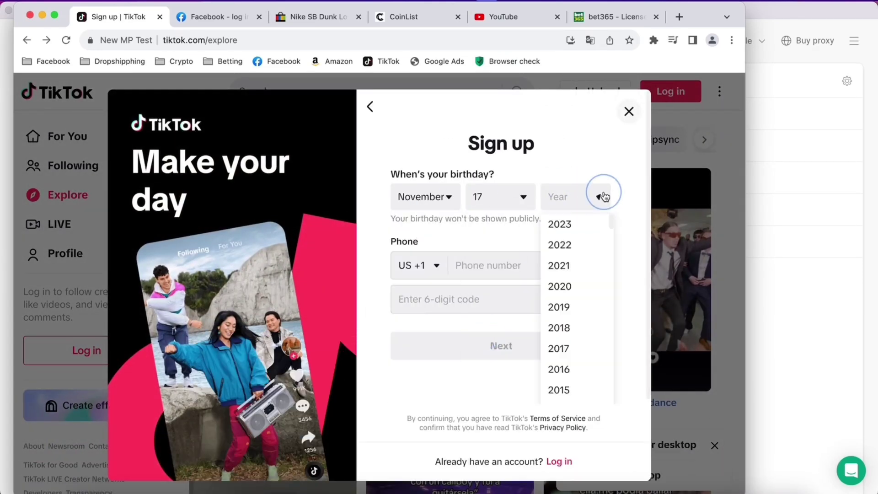
scroll(577, 318, "down", 5)
left_click(558, 341)
Switch the sign-up to email and enter the email address and password.
left_click(418, 265)
left_click(580, 240)
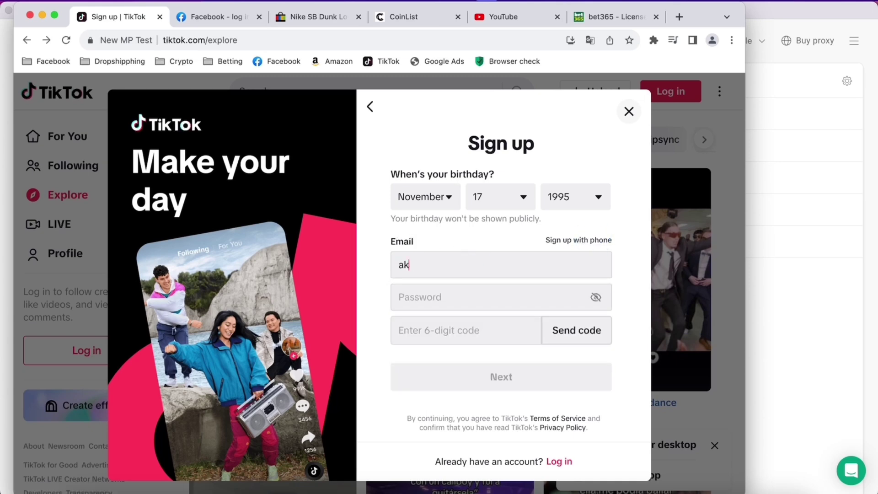
key("Tab")
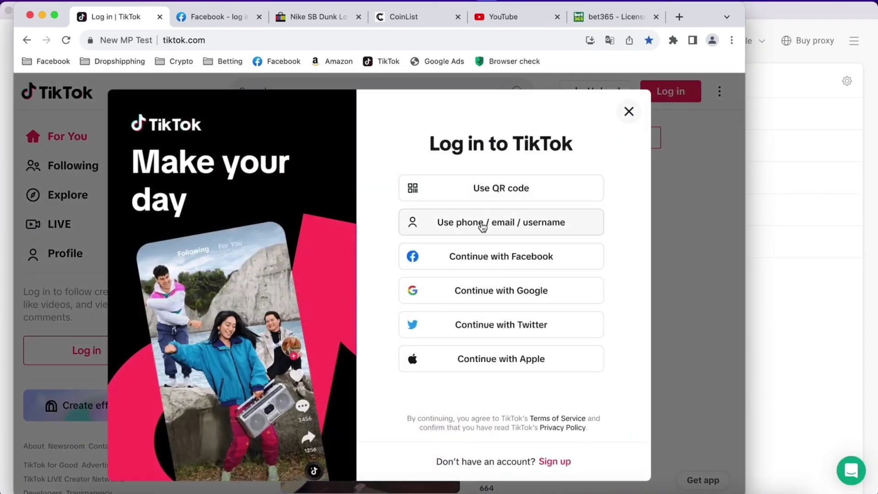
Log in to TikTok by email using the saved login details.
left_click(481, 222)
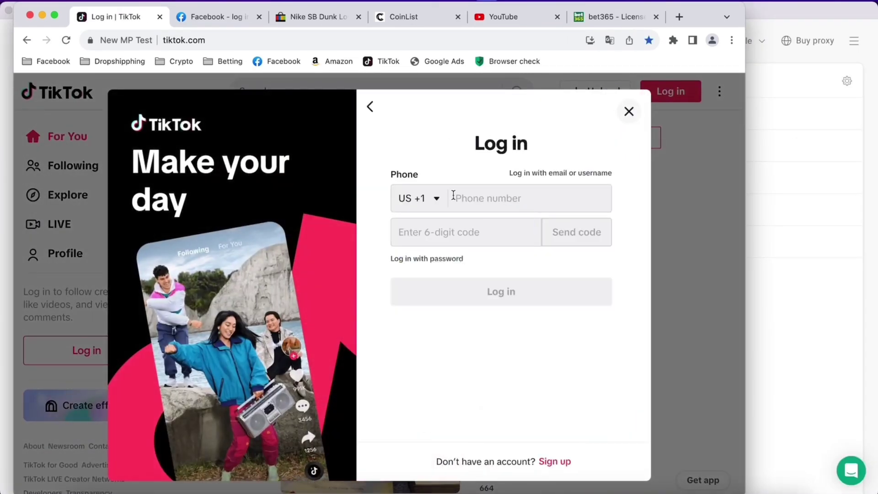
left_click(561, 173)
left_click(500, 198)
left_click(476, 262)
Pass the rotate-image puzzle check and open the new account's profile.
left_click(435, 288)
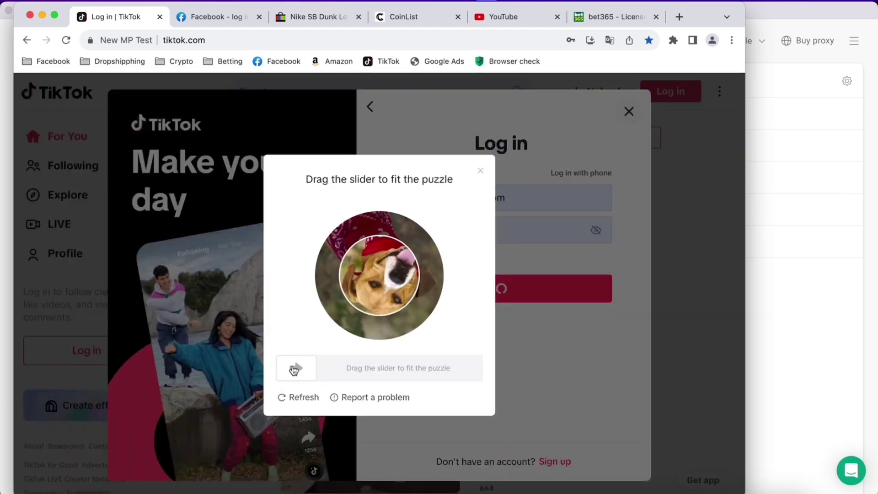
left_click_drag(294, 370, 432, 361)
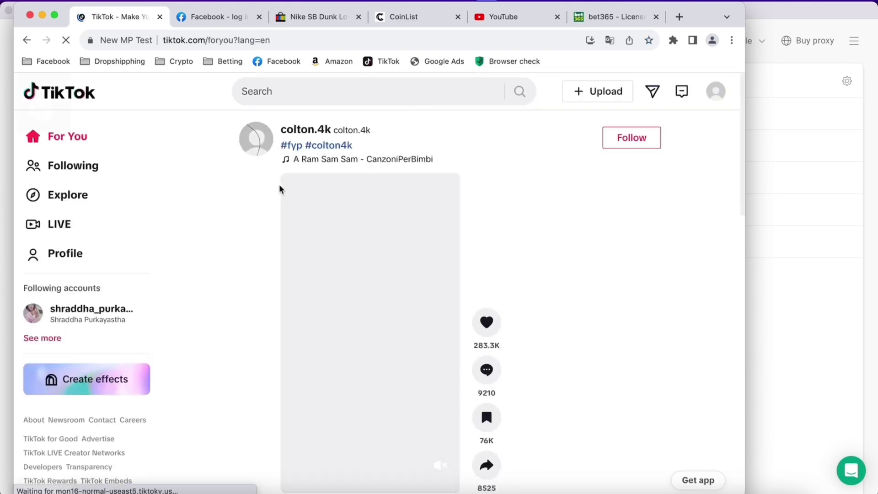
left_click(648, 128)
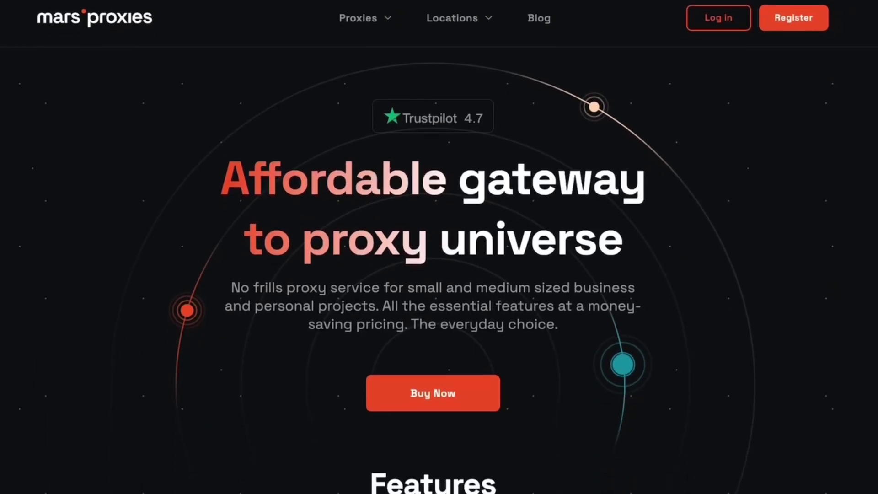